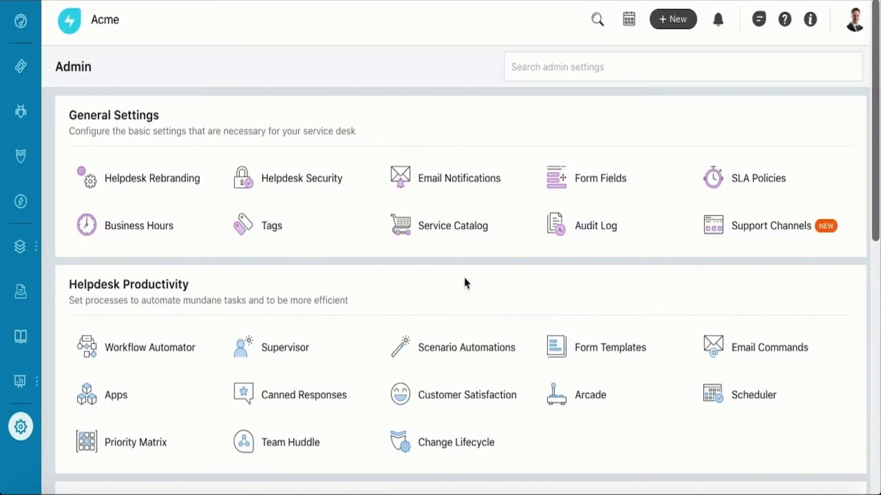
# - Look up the helpdesk address under Admin > Support Channels > Email and address a new email to it
pyautogui.click(735, 235)
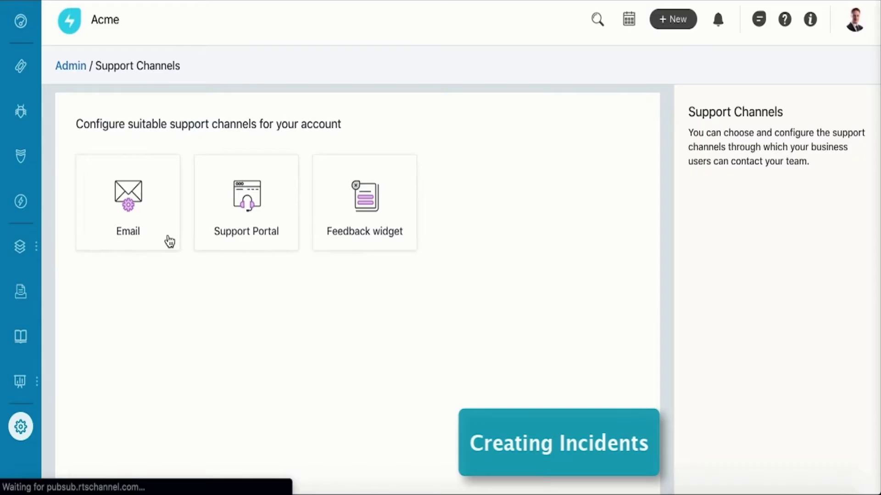
pyautogui.click(140, 224)
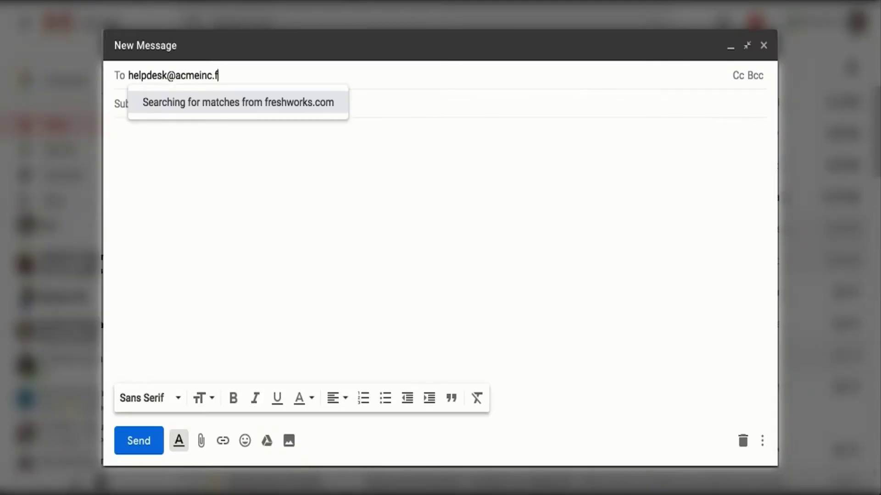
pyautogui.write('freshservice.com')
pyautogui.click(183, 108)
# - Write the email with subject 'Printer not working' and a body saying the HR Team printer is not working, signed by the sender
pyautogui.write('Printer not workin')
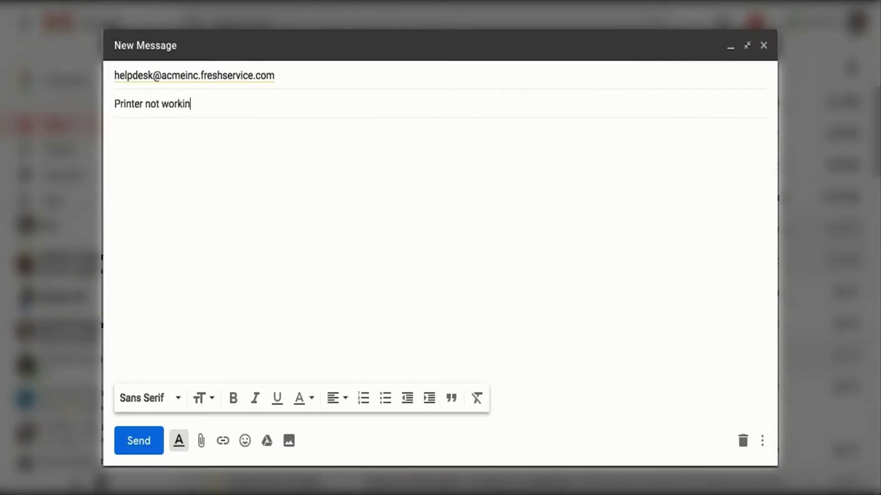
pyautogui.write('g')
pyautogui.press('Tab')
pyautogui.press('Return')
pyautogui.press('Return')
pyautogui.write('Hello,')
pyautogui.press('Return')
pyautogui.press('Return')
pyautogui.write('The HR Team printer is not working. Please Help!')
pyautogui.press('Return')
pyautogui.press('Return')
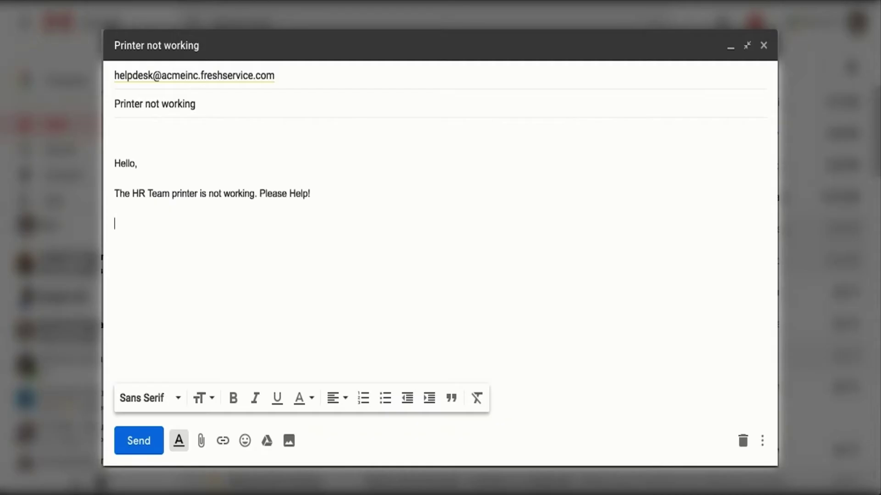
pyautogui.write('Regards,')
pyautogui.press('Return')
pyautogui.write('Bruce')
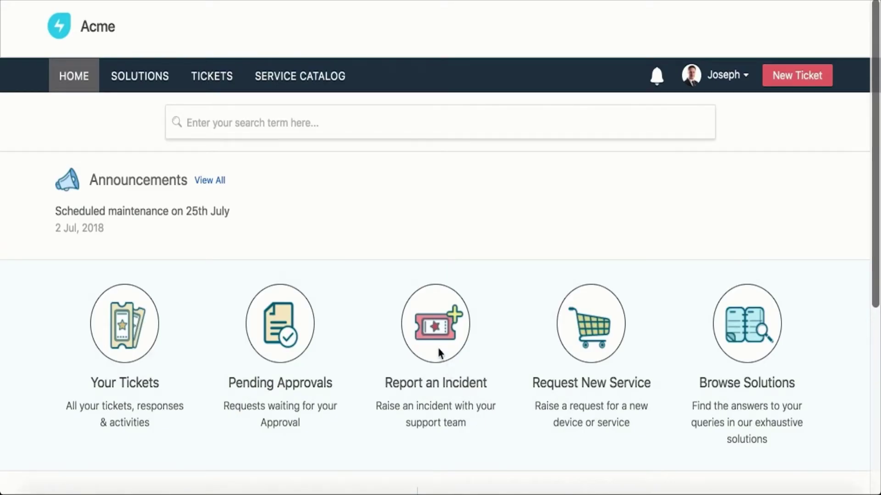
# - Report an incident from the portal with the requester's email and name and subject 'Printer stopped working'
pyautogui.click(440, 354)
pyautogui.click(216, 157)
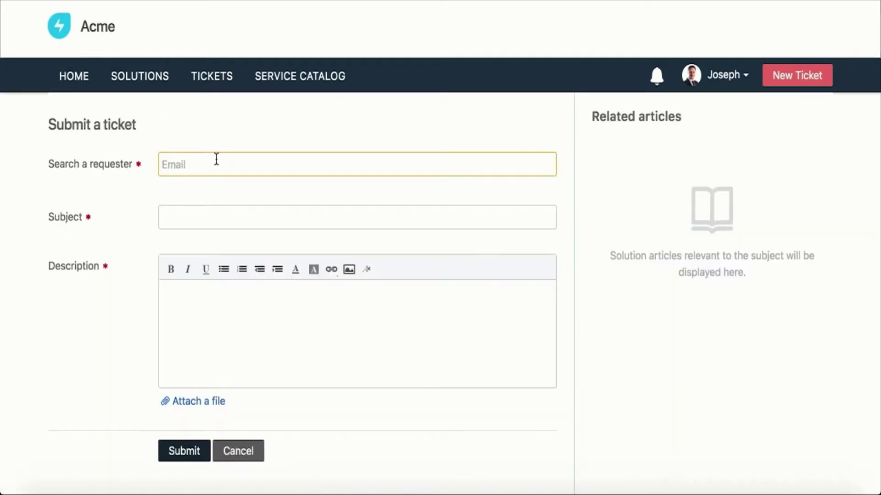
pyautogui.click(190, 198)
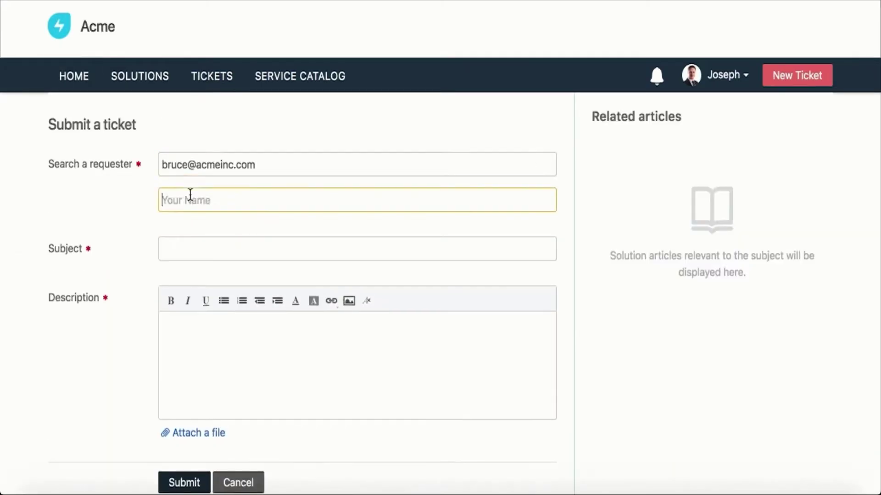
pyautogui.write('Bruce')
pyautogui.click(191, 252)
pyautogui.write('Printer stopped working')
pyautogui.click(184, 356)
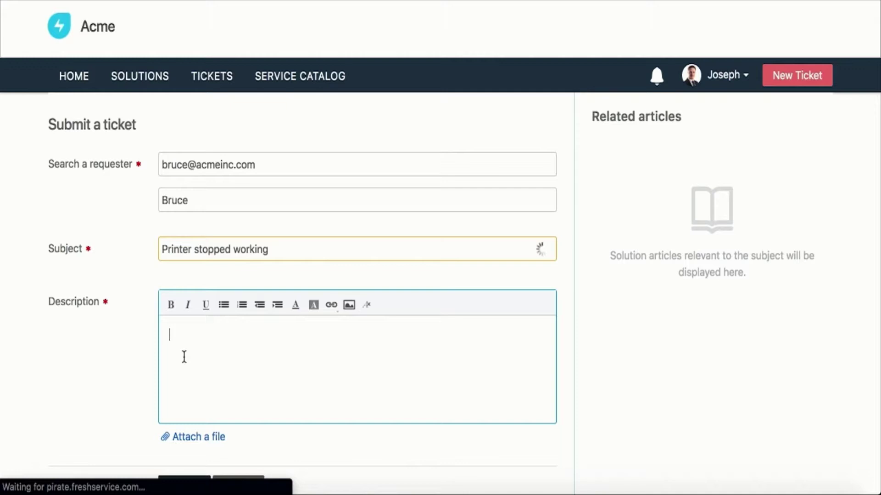
pyautogui.hotkey('shift', 'Tab')
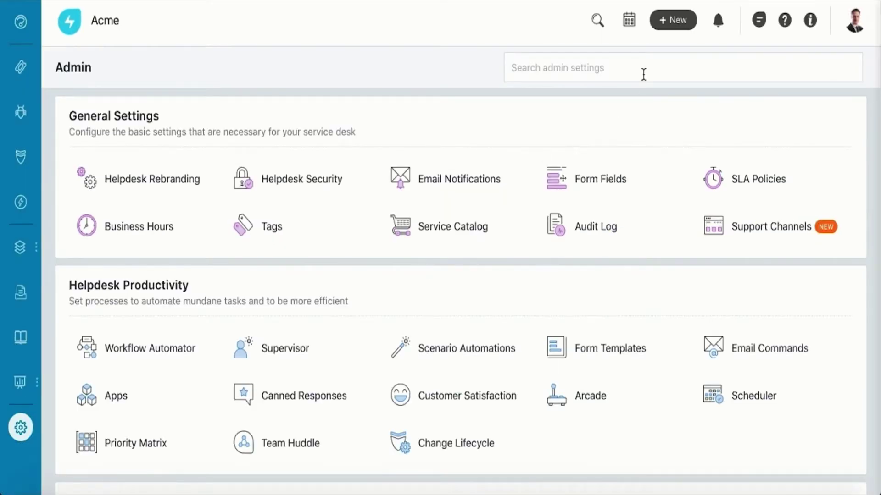
# - Create and save a new incident for the requester with subject 'printer issue' and description 'The HR printer stopped working'
pyautogui.click(672, 19)
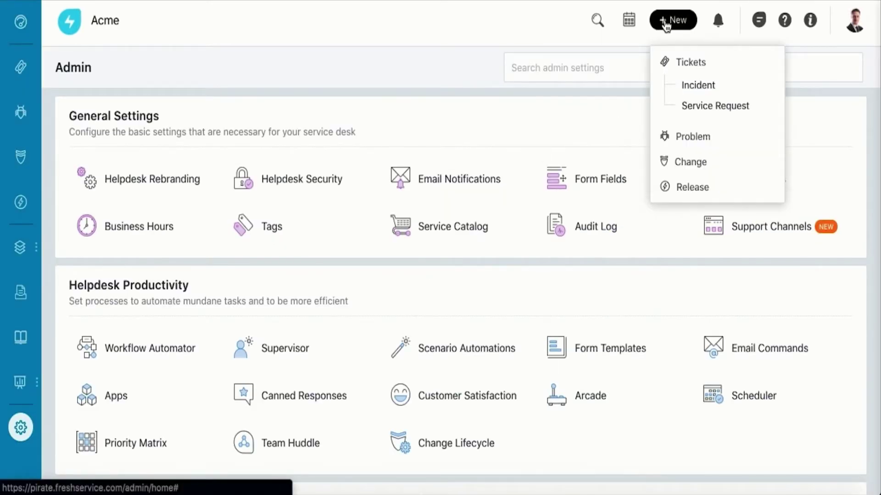
pyautogui.click(688, 87)
pyautogui.click(304, 161)
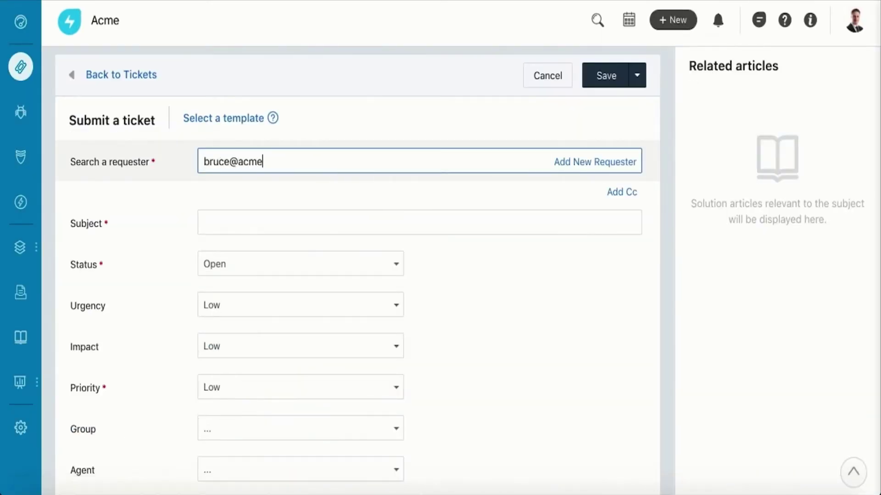
pyautogui.click(311, 226)
pyautogui.write('printer issue')
pyautogui.scroll(-4, 340, 342)
pyautogui.click(310, 428)
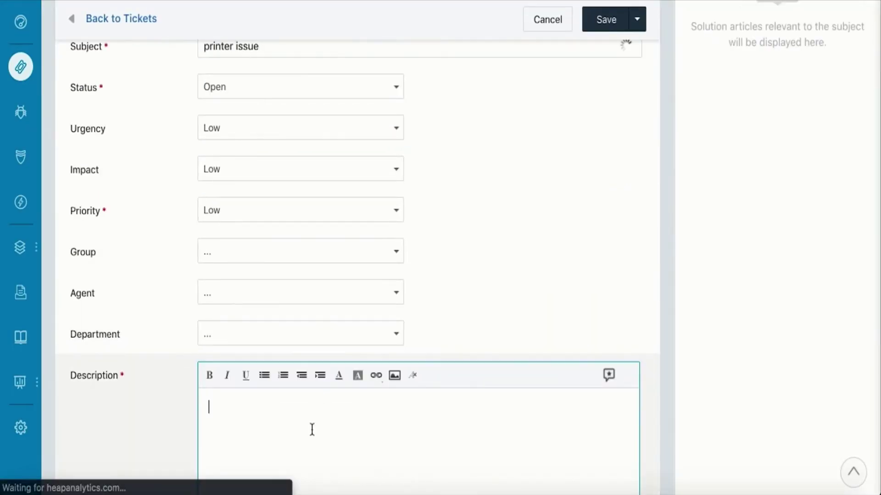
pyautogui.write('The HR printer stopped working')
pyautogui.scroll(1, 413, 275)
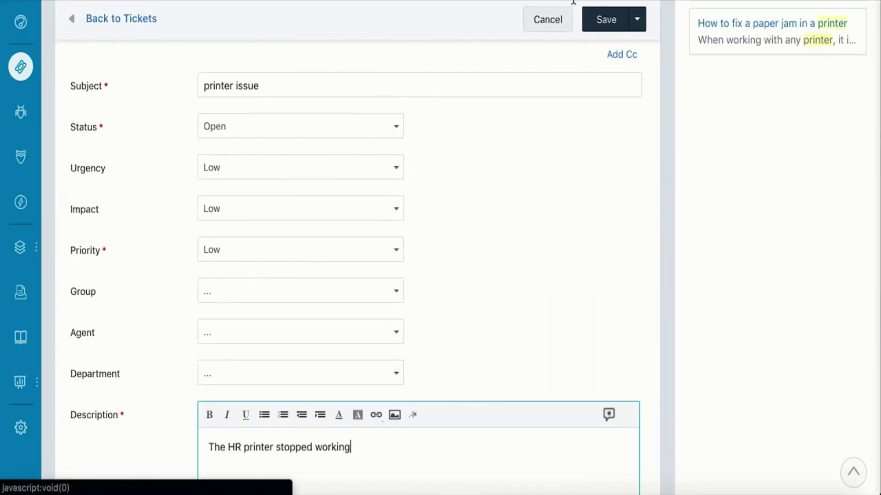
pyautogui.click(611, 22)
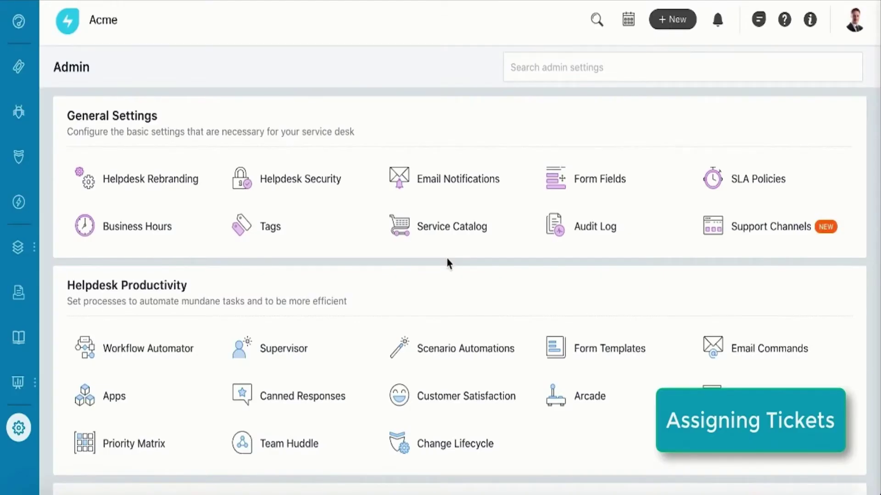
# - Switch on Automatic Ticket Assignment in the Incident Team group under Admin > Groups
pyautogui.scroll(-5, 447, 262)
pyautogui.scroll(-5, 448, 260)
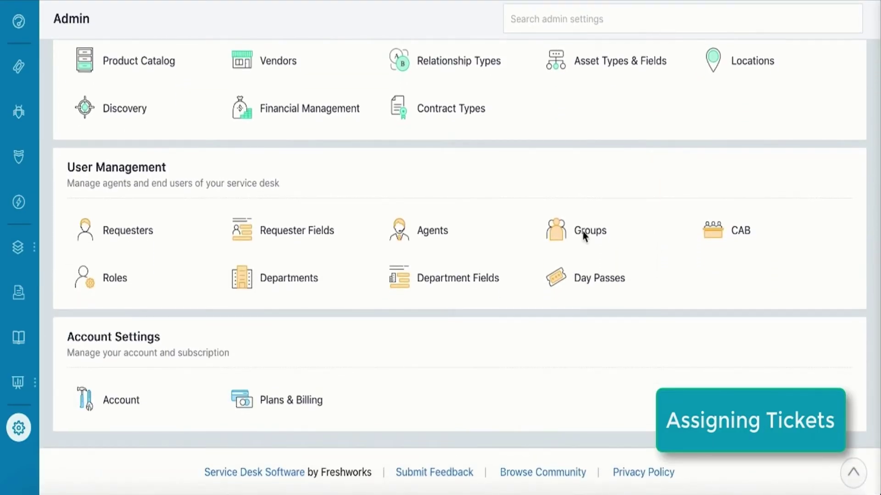
pyautogui.click(585, 234)
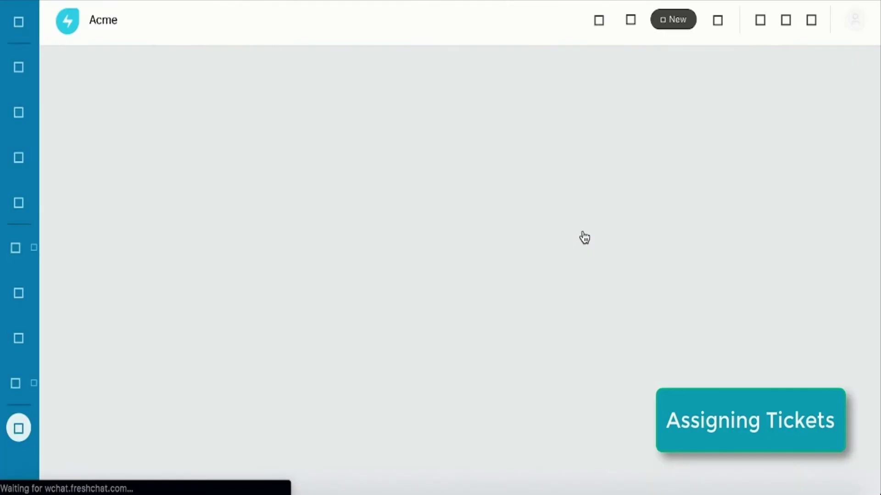
pyautogui.scroll(-1, 176, 351)
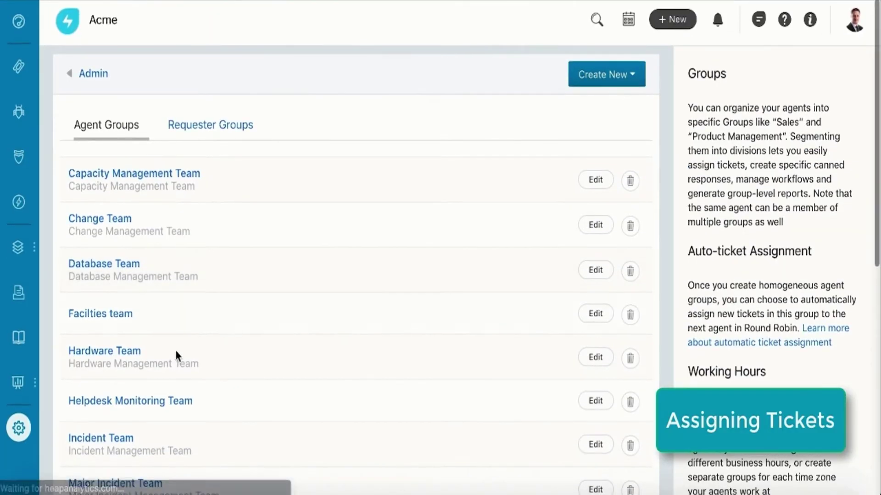
pyautogui.scroll(-2, 150, 411)
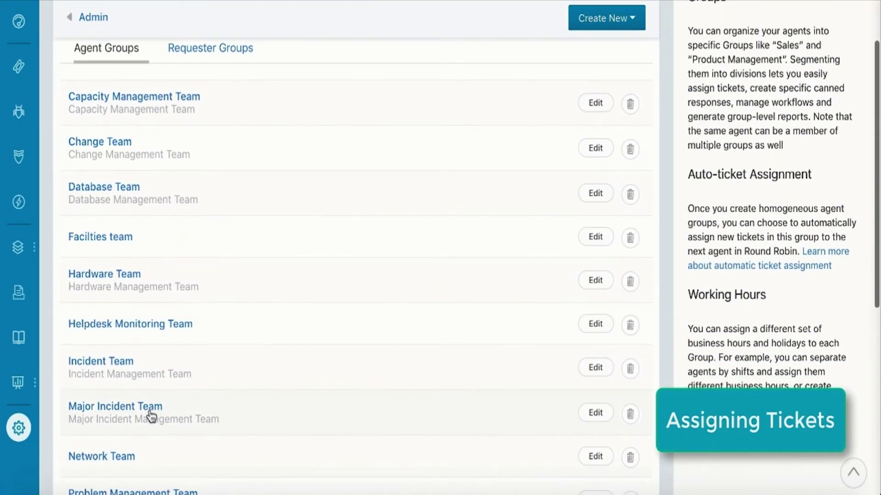
pyautogui.click(117, 367)
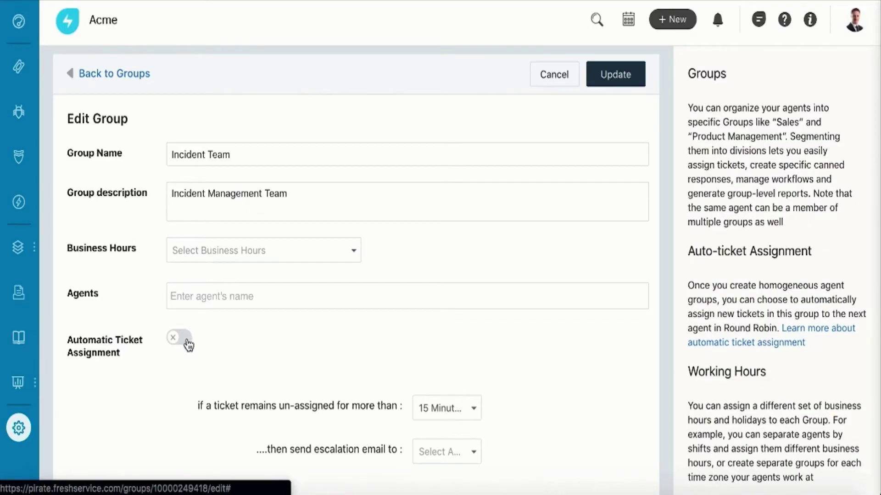
pyautogui.click(186, 343)
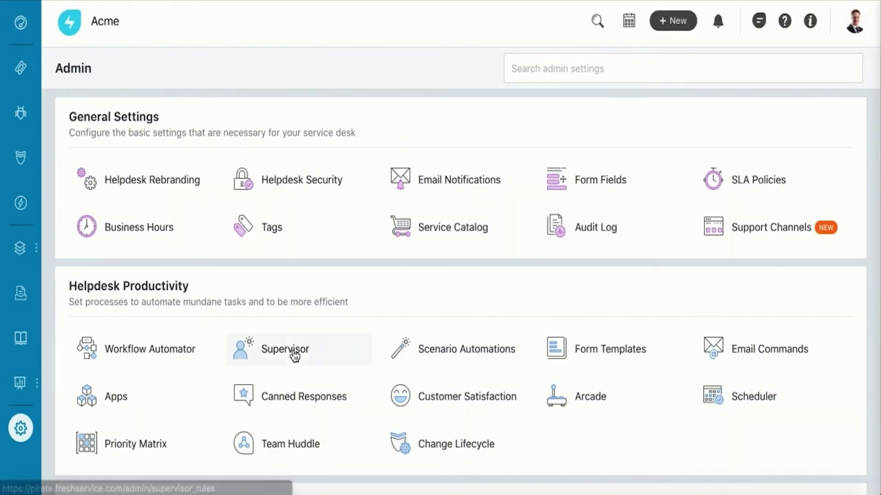
# - Open the Response Awaited supervisor rule and check its Send Email action for requesters after 2 hours
pyautogui.click(295, 356)
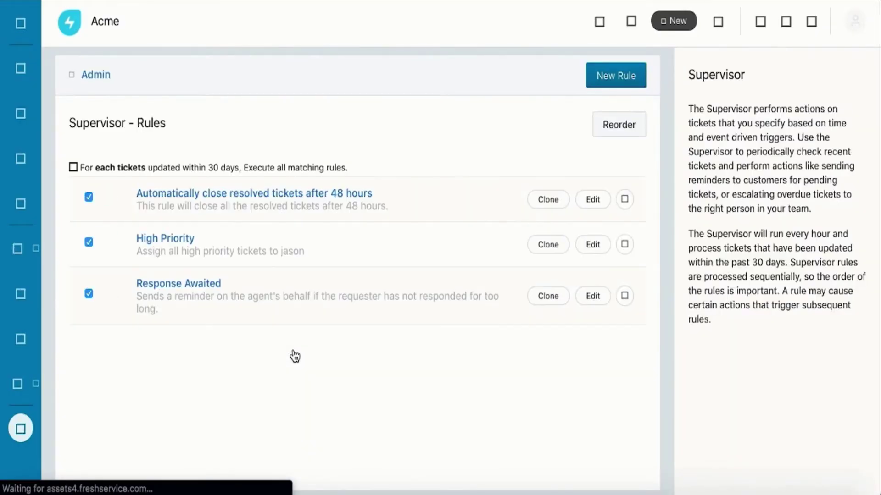
pyautogui.click(212, 289)
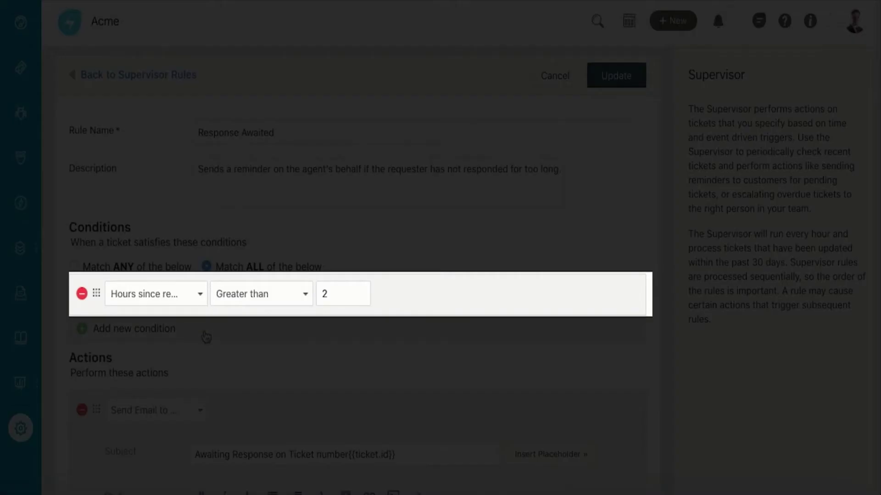
pyautogui.scroll(-3, 209, 356)
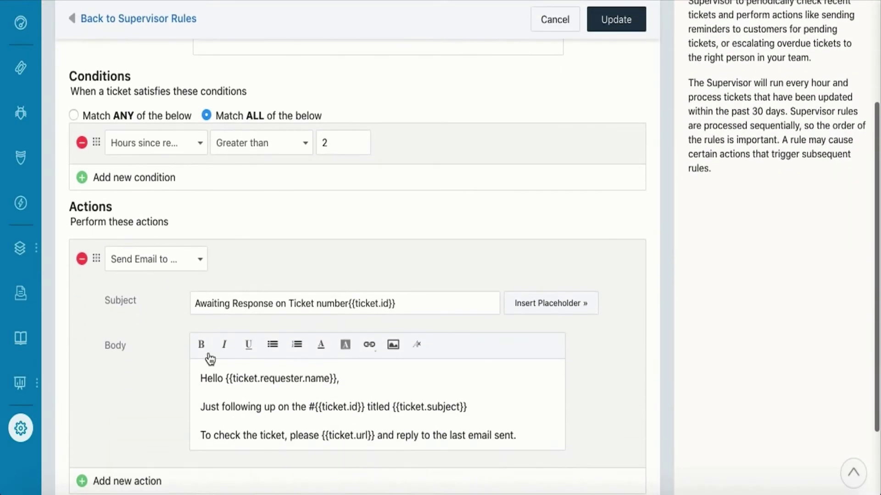
pyautogui.click(182, 265)
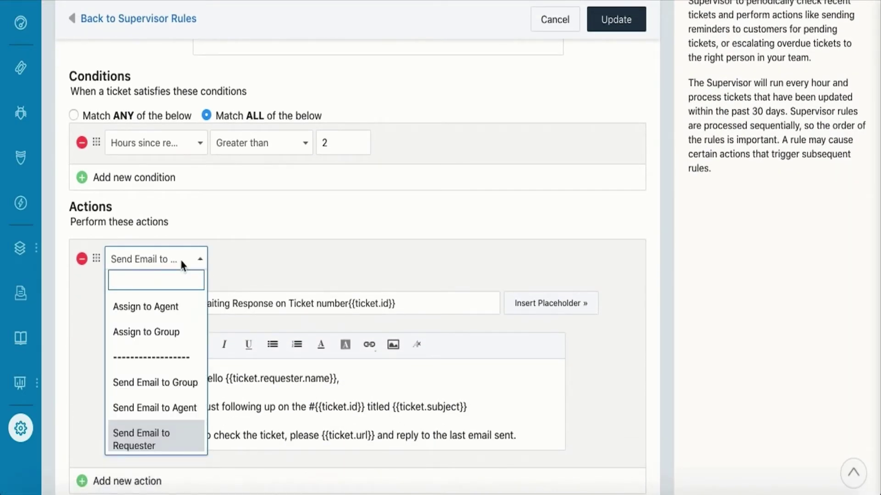
pyautogui.click(183, 266)
pyautogui.scroll(-2, 325, 441)
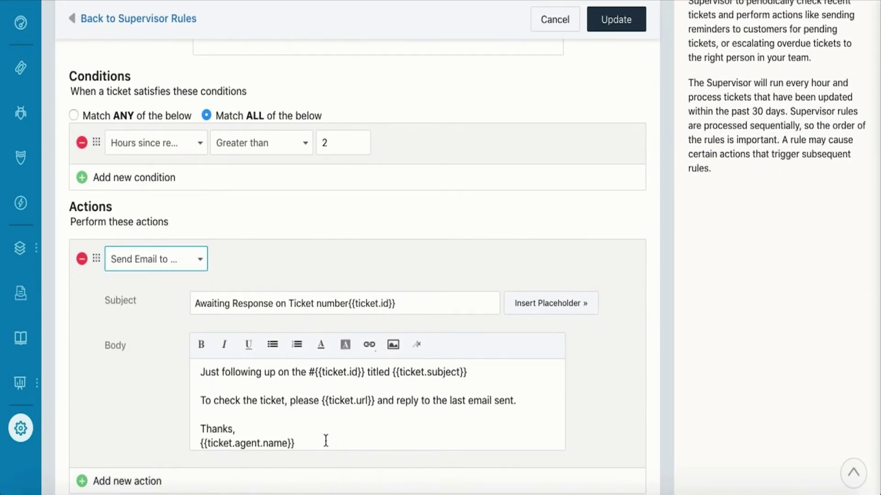
pyautogui.scroll(2, 326, 440)
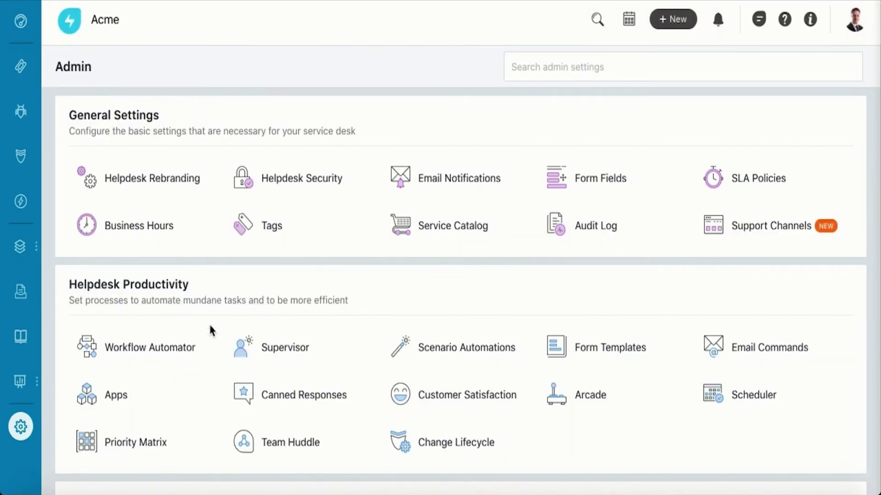
# - Browse the Workflow Automator list and open the Approval for Service Requests automator
pyautogui.click(179, 355)
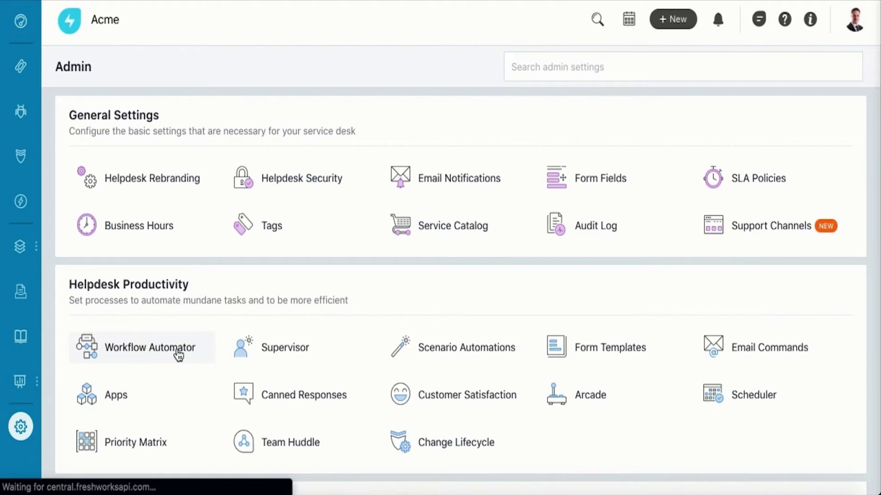
pyautogui.scroll(-3, 178, 356)
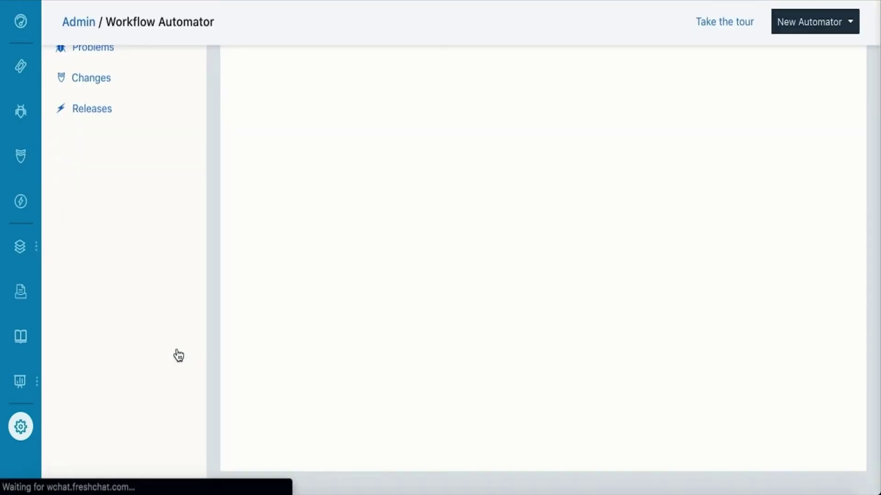
pyautogui.scroll(3, 179, 356)
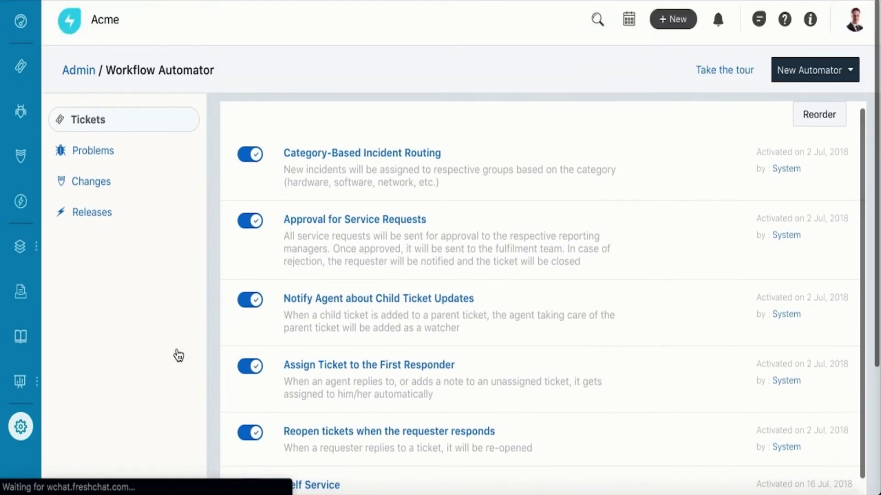
pyautogui.click(369, 223)
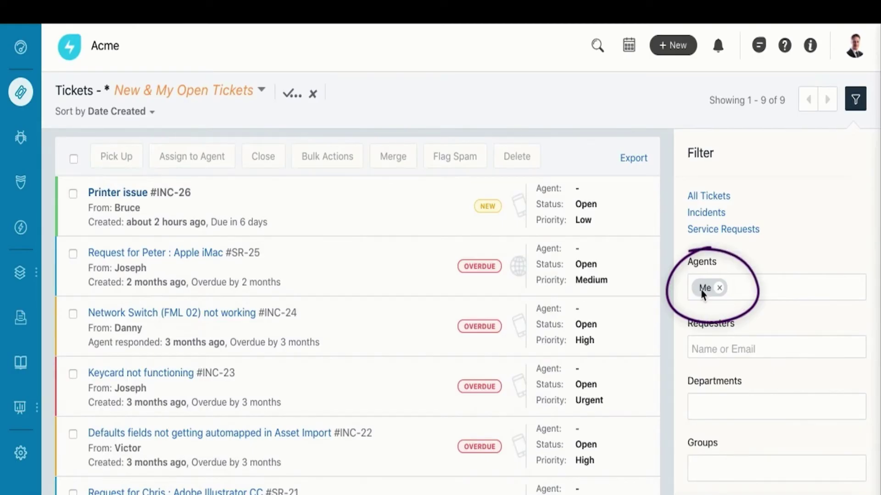
# - Open ticket 'Printer issue' #INC-26 from the ticket list
pyautogui.click(156, 194)
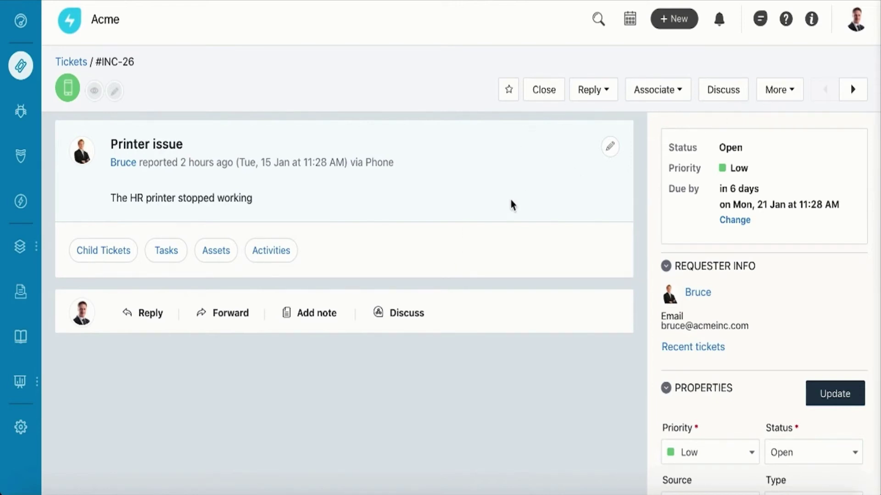
# - Reply to the requester with the Reporting canned response and send it
pyautogui.click(153, 312)
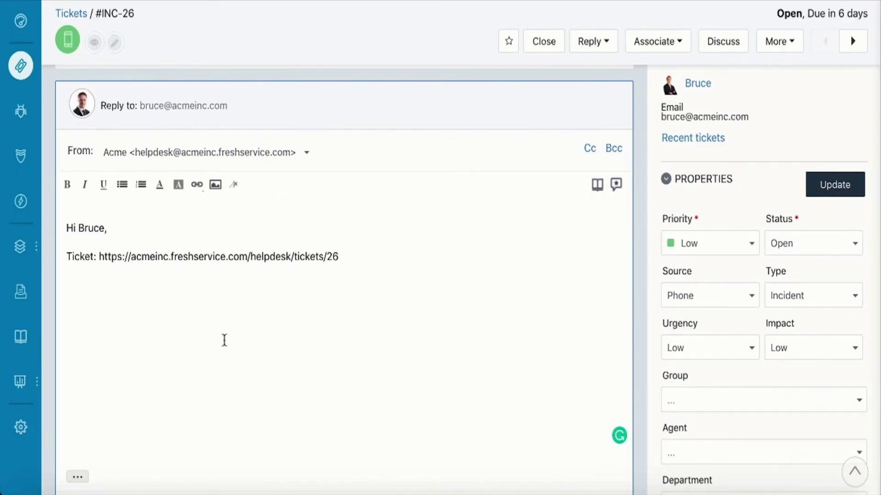
pyautogui.click(617, 185)
pyautogui.click(621, 186)
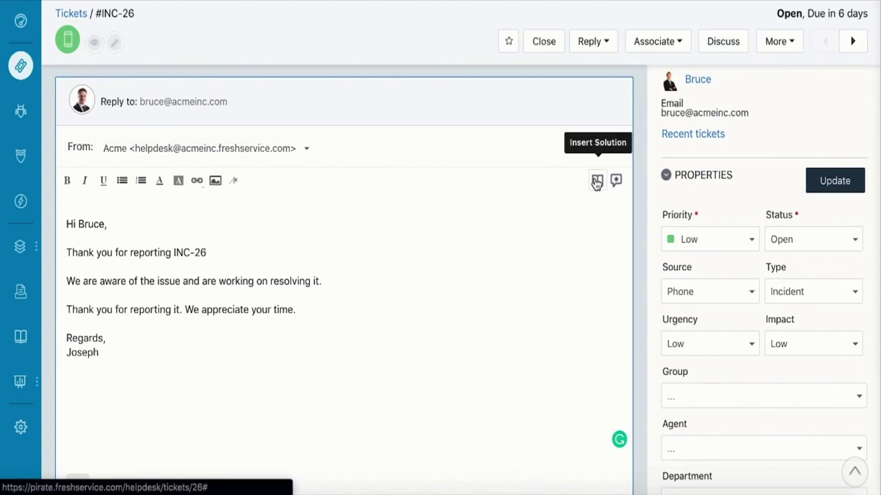
pyautogui.scroll(-5, 511, 367)
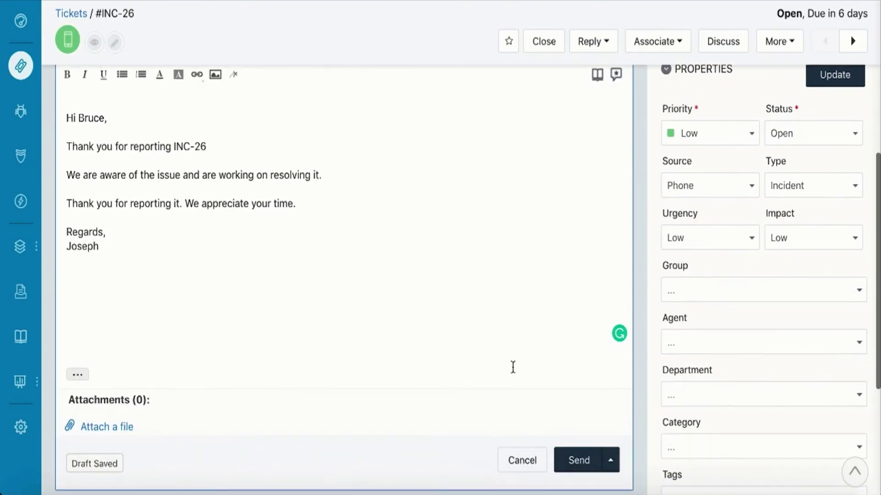
pyautogui.click(569, 452)
# - Link the HR Printer asset to ticket INC-26
pyautogui.click(237, 308)
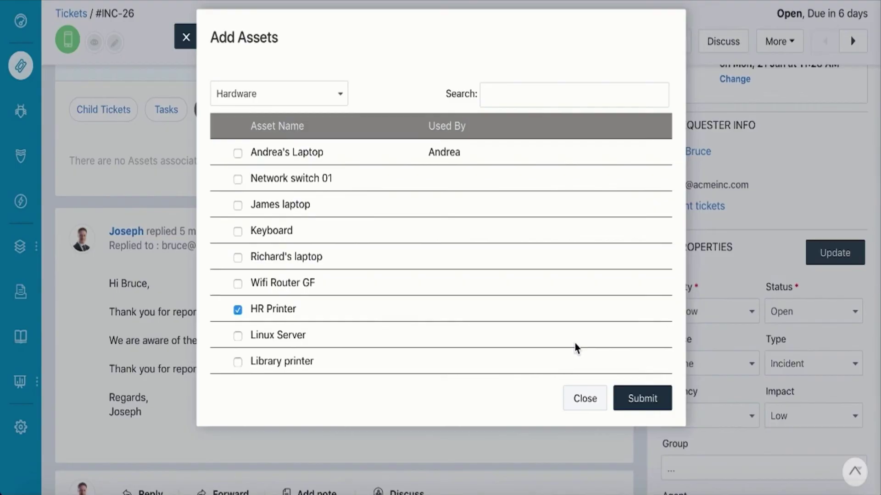
pyautogui.click(639, 398)
pyautogui.scroll(-5, 375, 280)
# - Add a private note reading 'The troubleshooting steps are as follows'
pyautogui.click(312, 265)
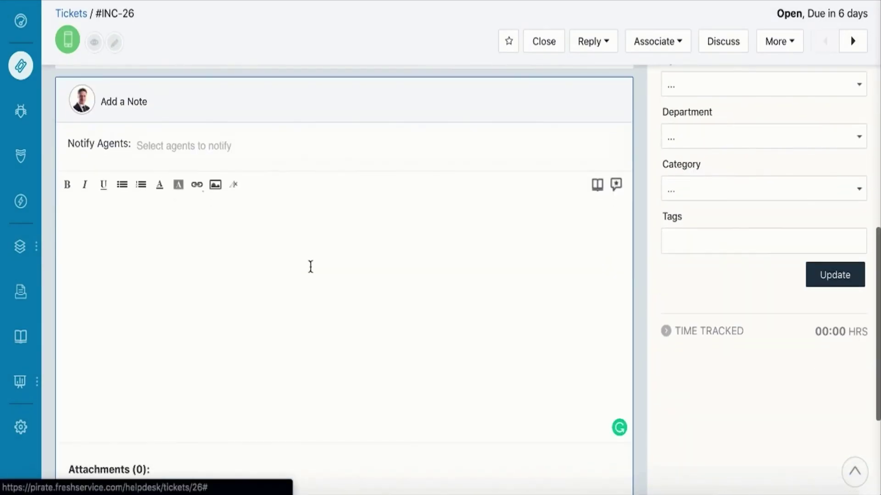
pyautogui.write('The troubleshooting')
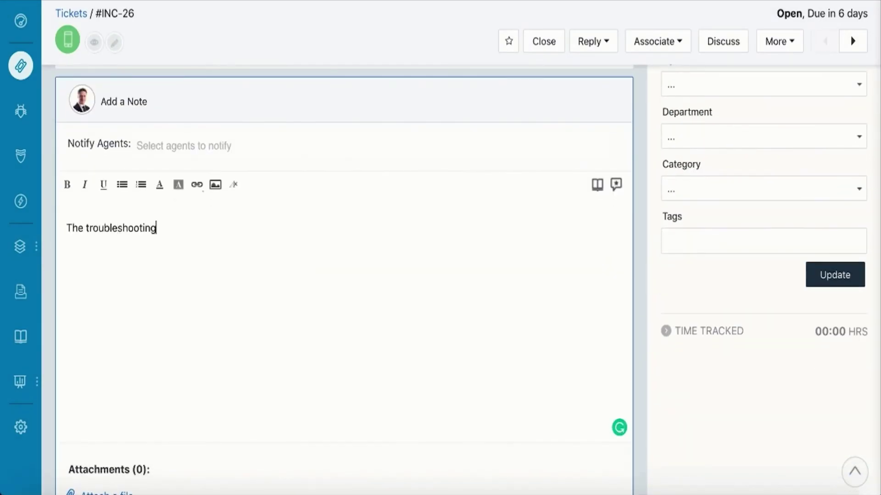
pyautogui.write(' steps are as follows')
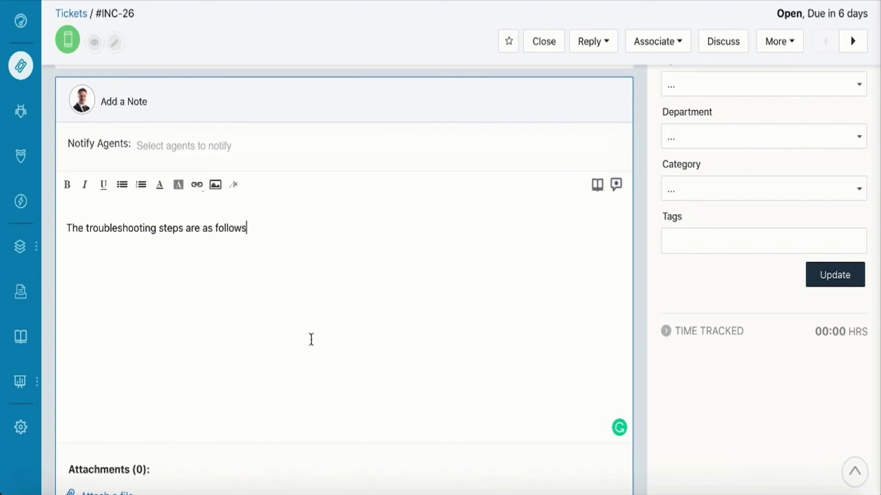
pyautogui.scroll(-4, 311, 339)
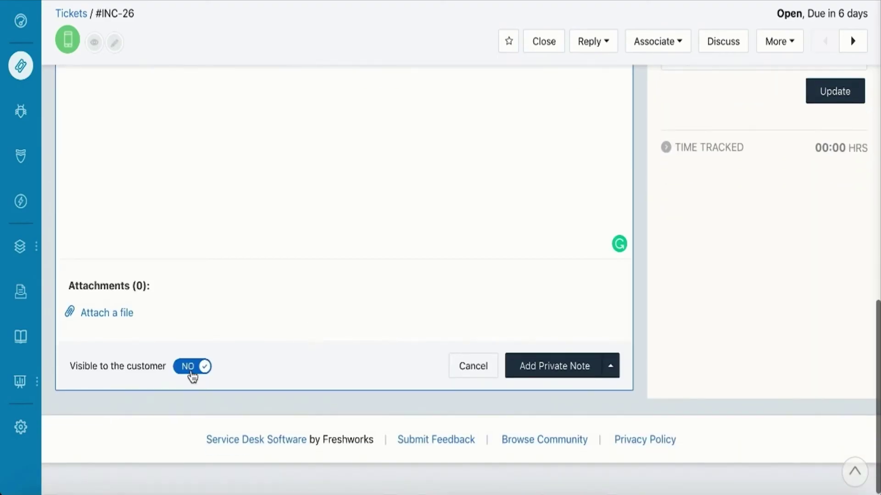
pyautogui.click(545, 373)
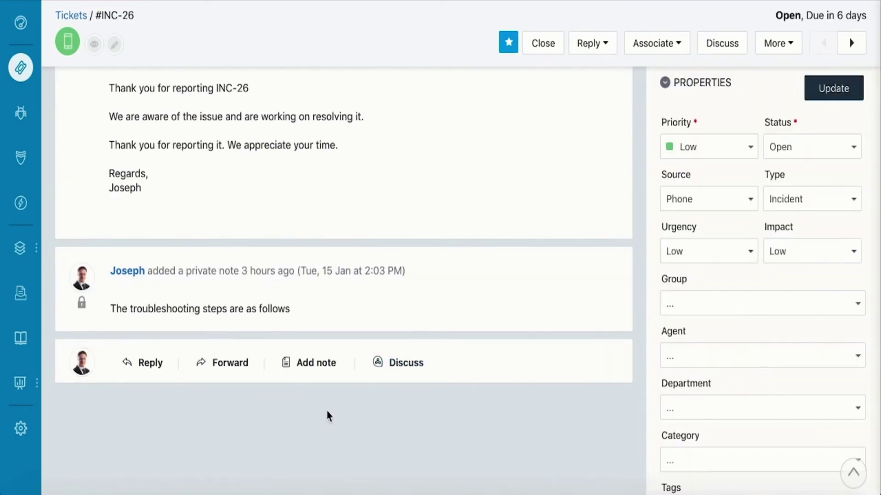
# - After briefly opening the Discuss panel, add an agent as a ticket watcher on INC-26
pyautogui.click(394, 367)
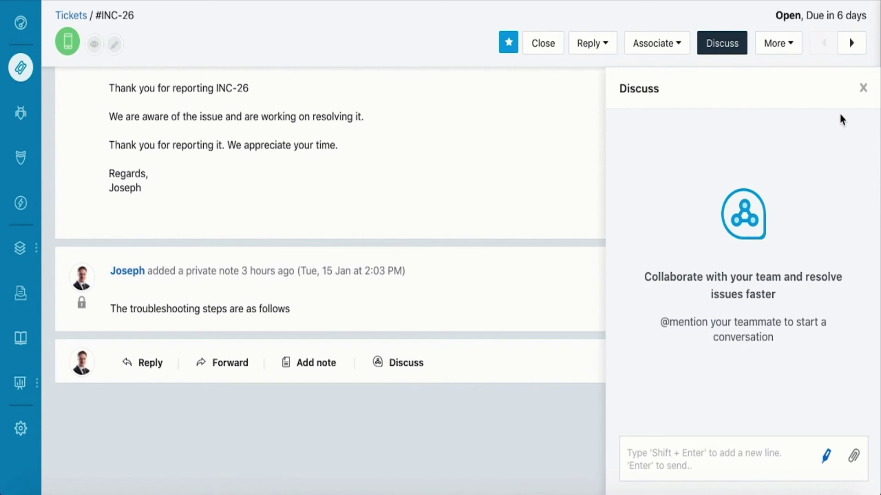
pyautogui.click(863, 88)
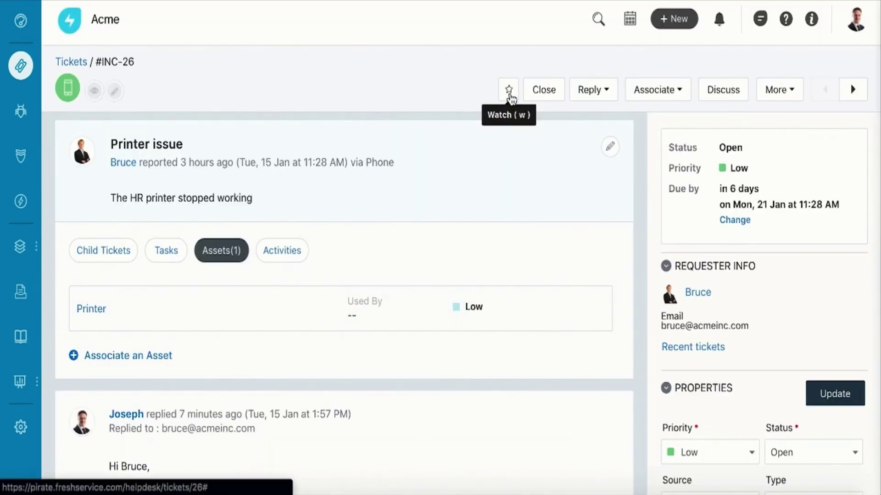
pyautogui.click(510, 94)
pyautogui.click(537, 176)
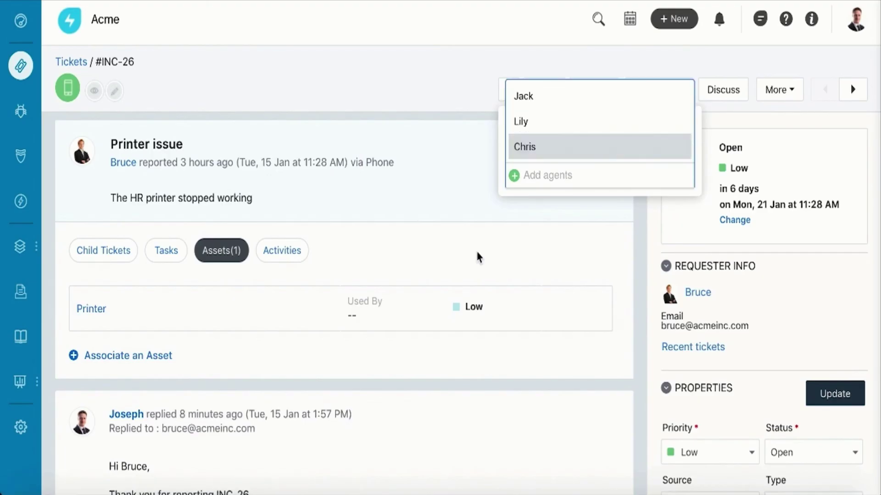
pyautogui.click(522, 96)
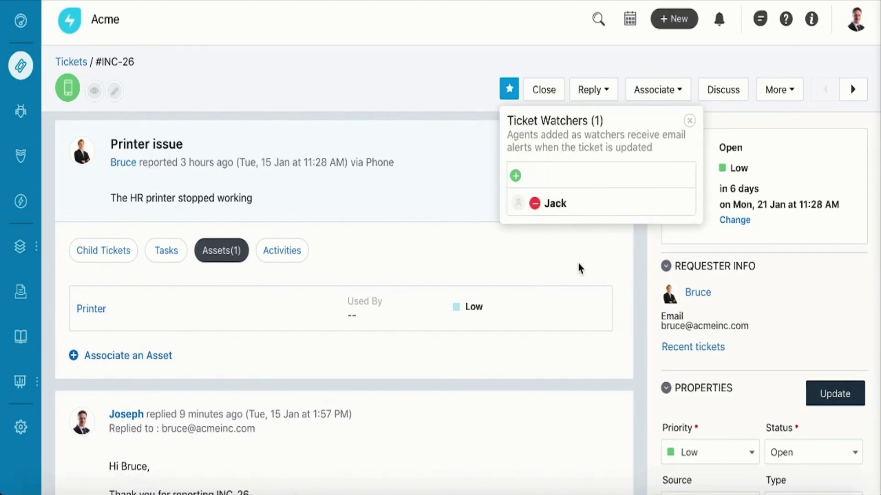
pyautogui.scroll(-2, 505, 188)
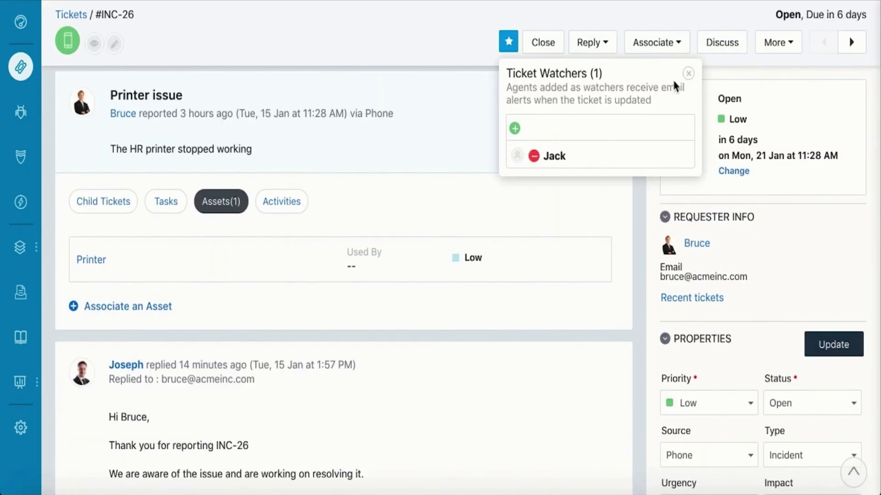
# - Post a private note reading 'Resolution steps' on INC-26
pyautogui.click(687, 74)
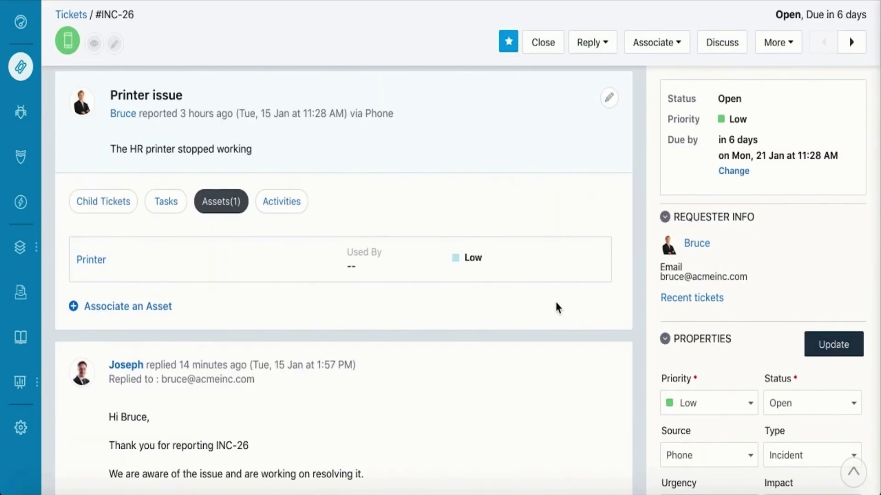
pyautogui.scroll(-10, 555, 299)
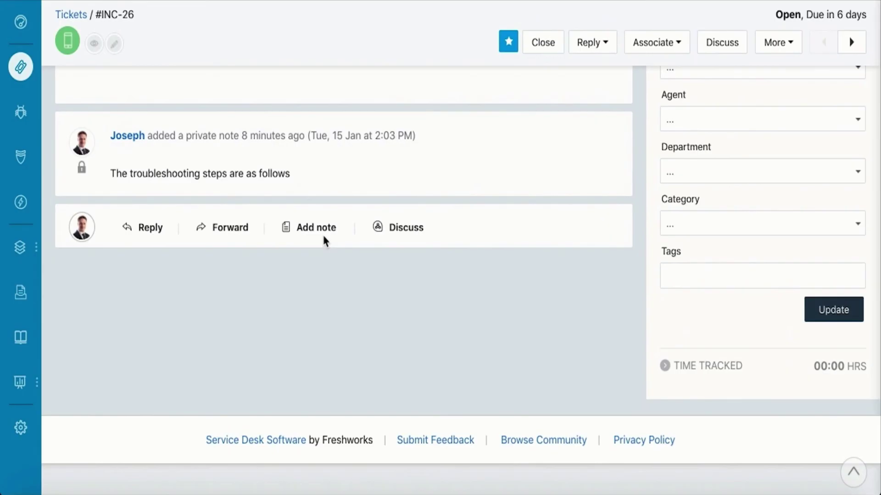
pyautogui.click(321, 230)
pyautogui.write('Resolution ste')
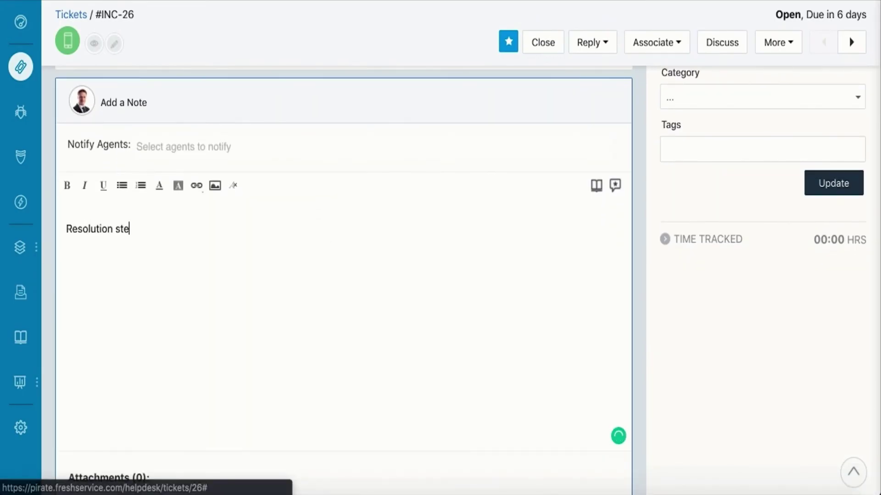
pyautogui.write('ps')
pyautogui.scroll(-4, 531, 362)
pyautogui.click(530, 360)
# - Change the ticket's Status property to Resolved
pyautogui.scroll(7, 531, 362)
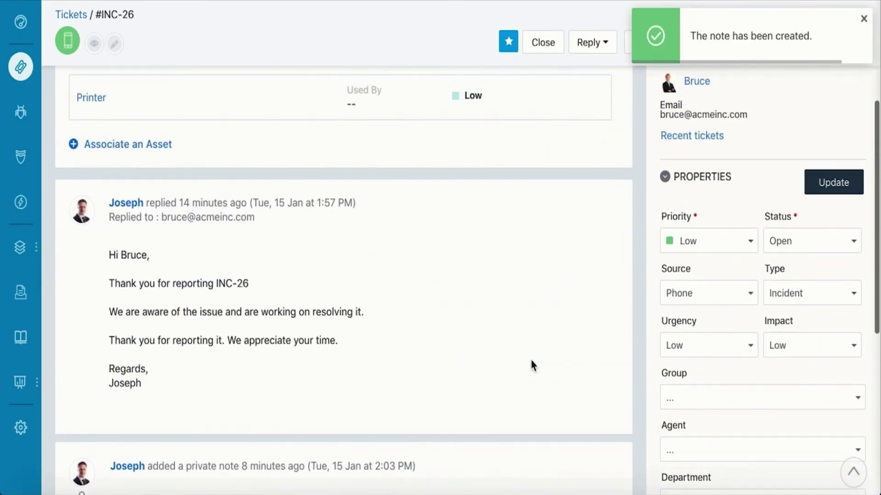
pyautogui.click(796, 250)
pyautogui.click(802, 328)
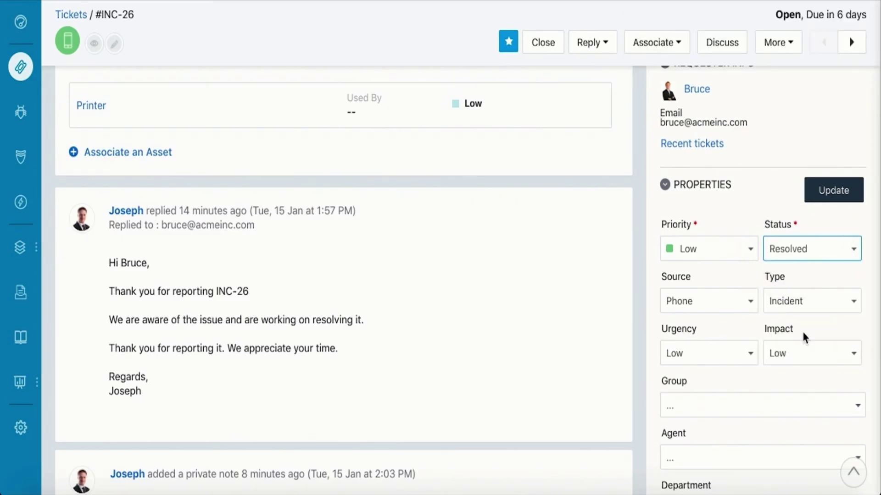
# - Save the properties so INC-26's header shows Resolved
pyautogui.click(833, 183)
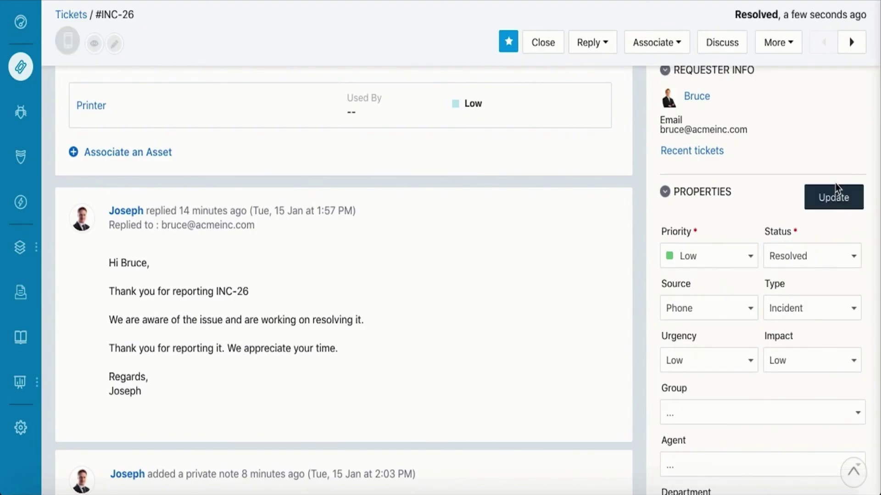